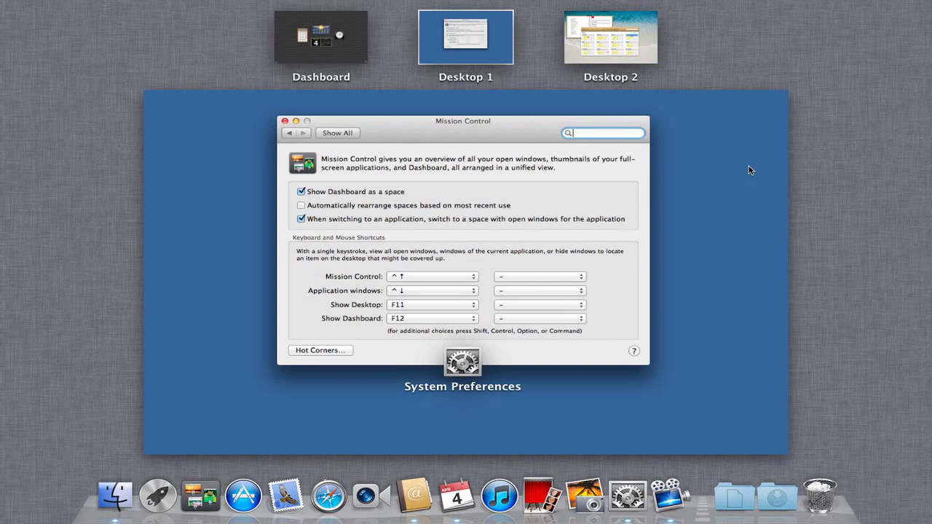
Enter Desktop 1 from the Mission Control overview, return to the overview and switch to Desktop 2
{"action": "left_click", "coordinate": [504, 44]}
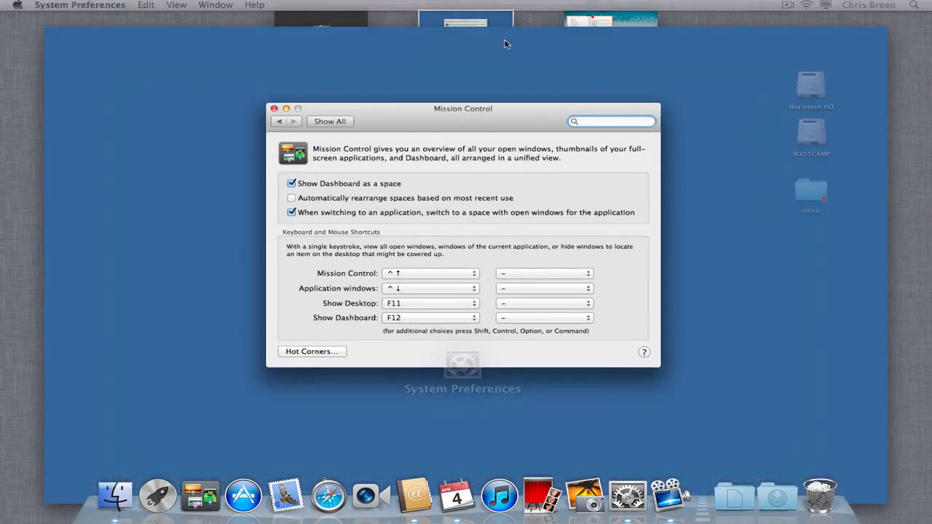
{"action": "key", "text": "ctrl+Up"}
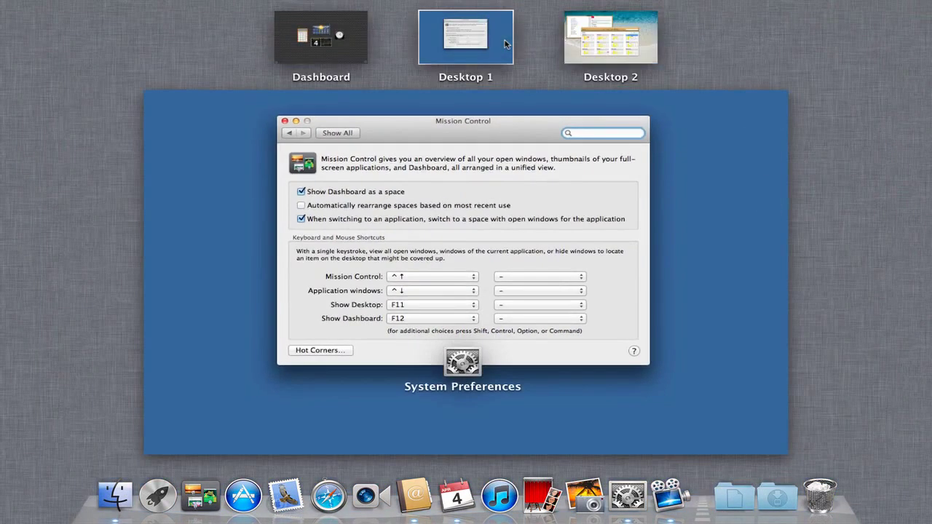
{"action": "left_click", "coordinate": [646, 30]}
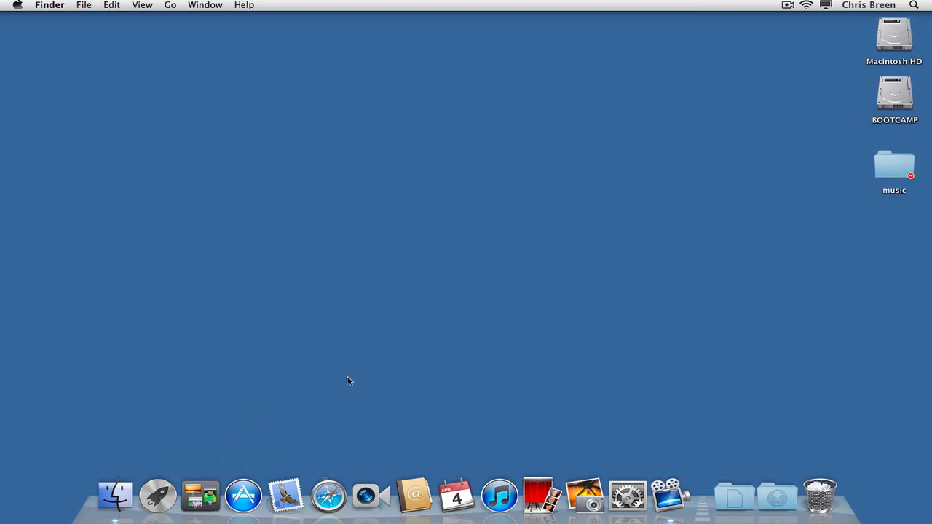
Add a second desktop space in Mission Control
{"action": "key", "text": "ctrl+Up"}
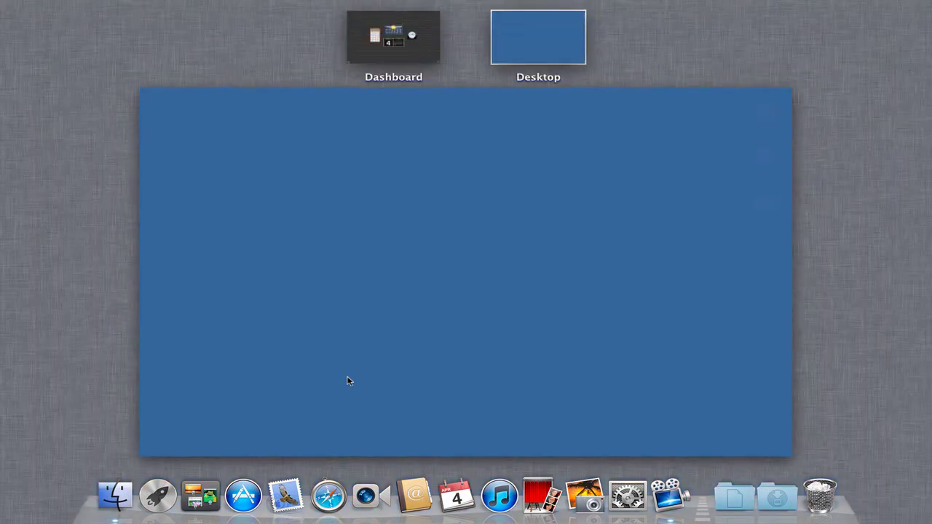
{"action": "key", "text": "ctrl+Up"}
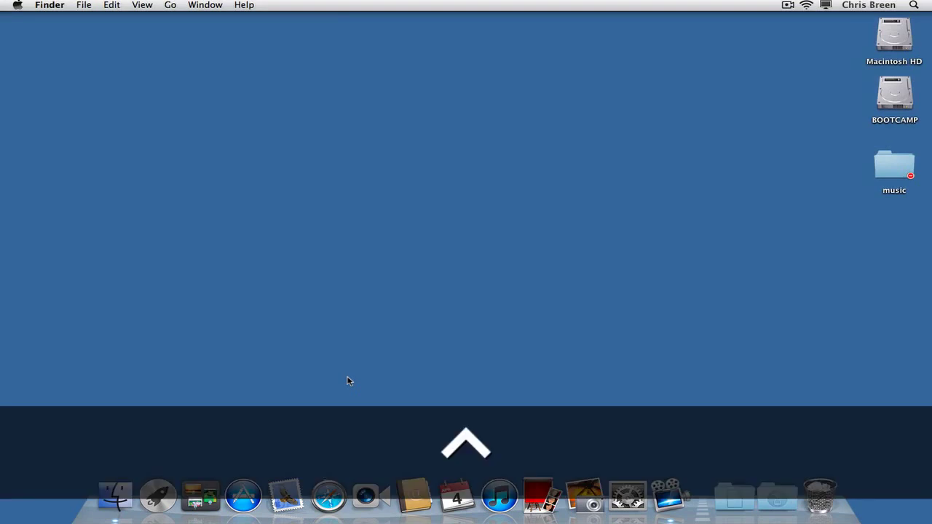
{"action": "key", "text": "ctrl+Up"}
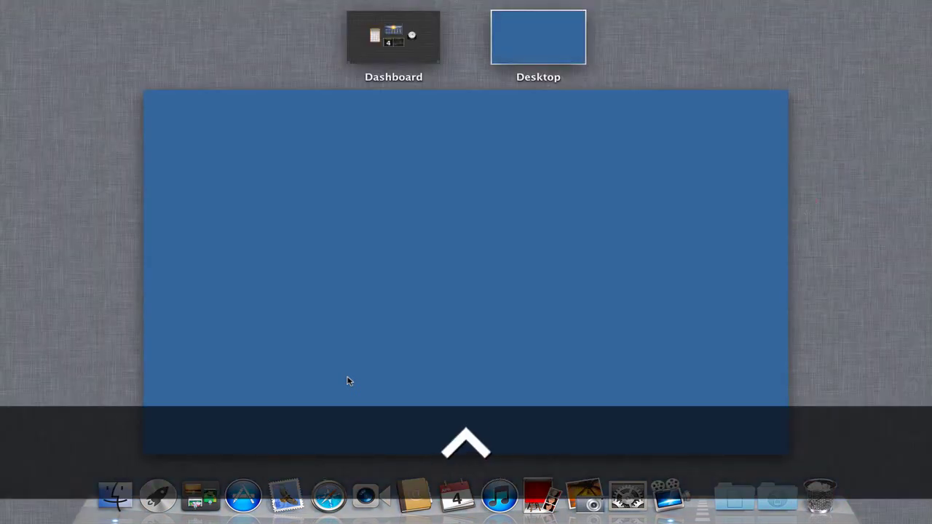
{"action": "mouse_move", "coordinate": [919, 38]}
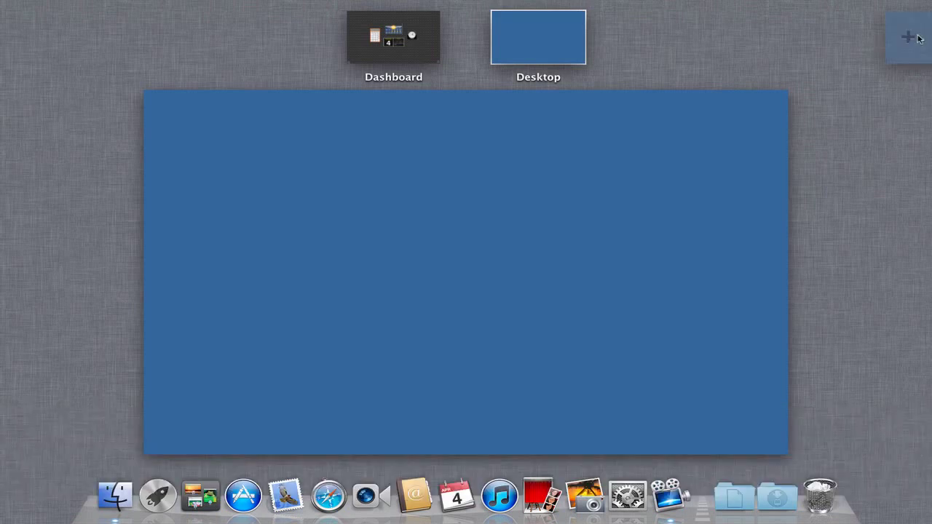
{"action": "left_click", "coordinate": [919, 38]}
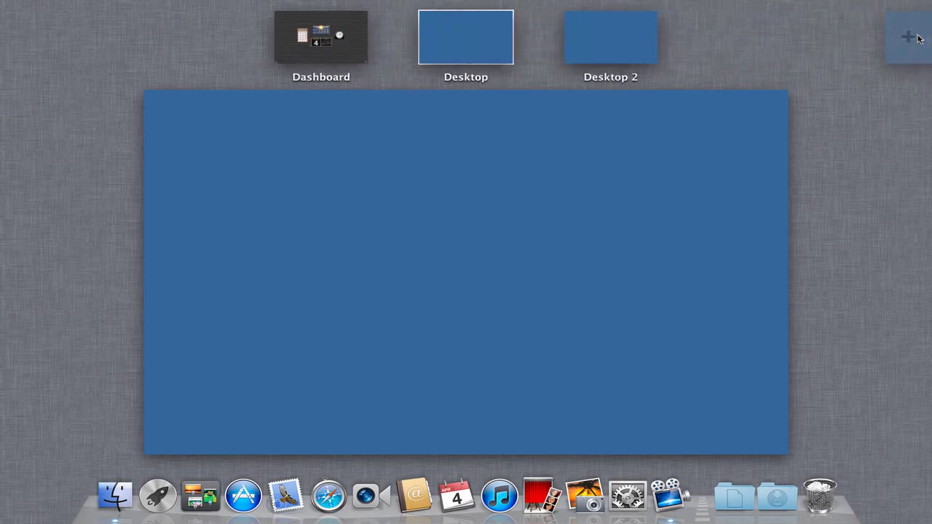
Switch to Desktop 2 and set its background to the Beach picture from Apple's Desktop Pictures
{"action": "left_click", "coordinate": [610, 34]}
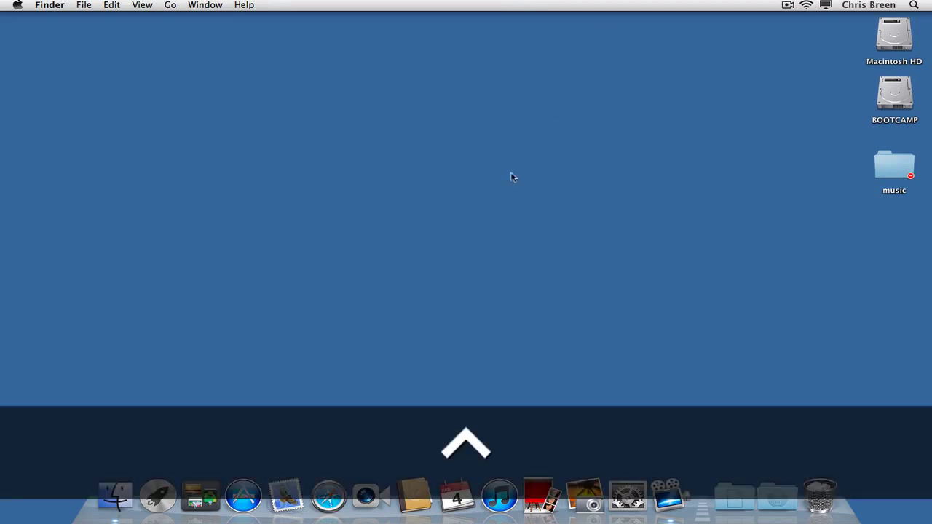
{"action": "right_click", "coordinate": [511, 177]}
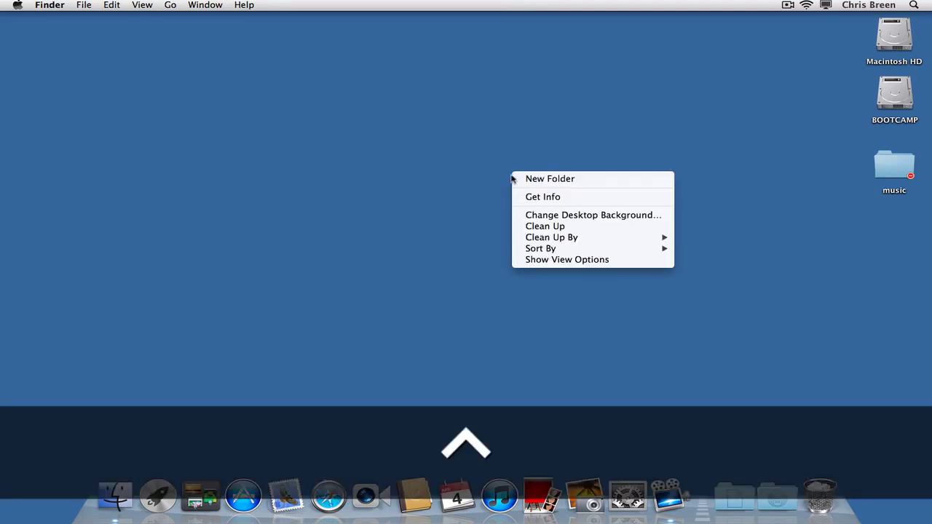
{"action": "left_click", "coordinate": [529, 216]}
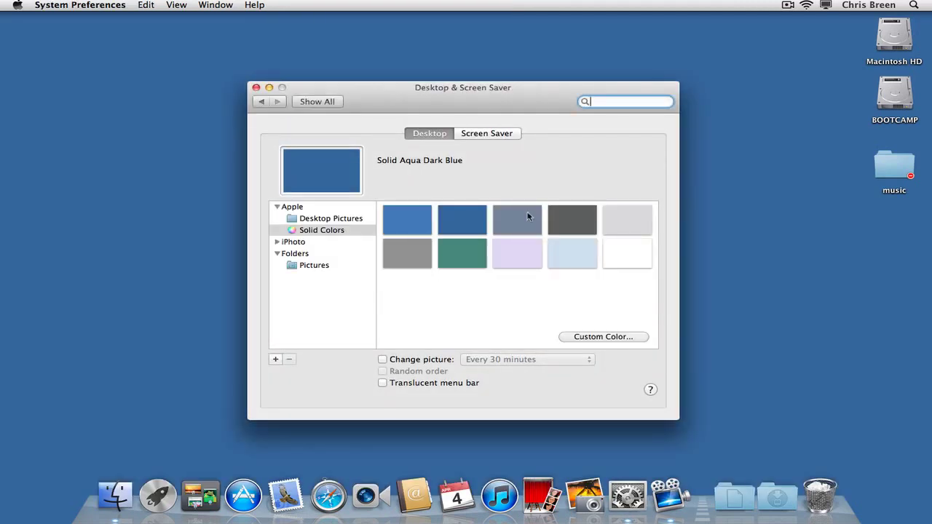
{"action": "left_click", "coordinate": [332, 219]}
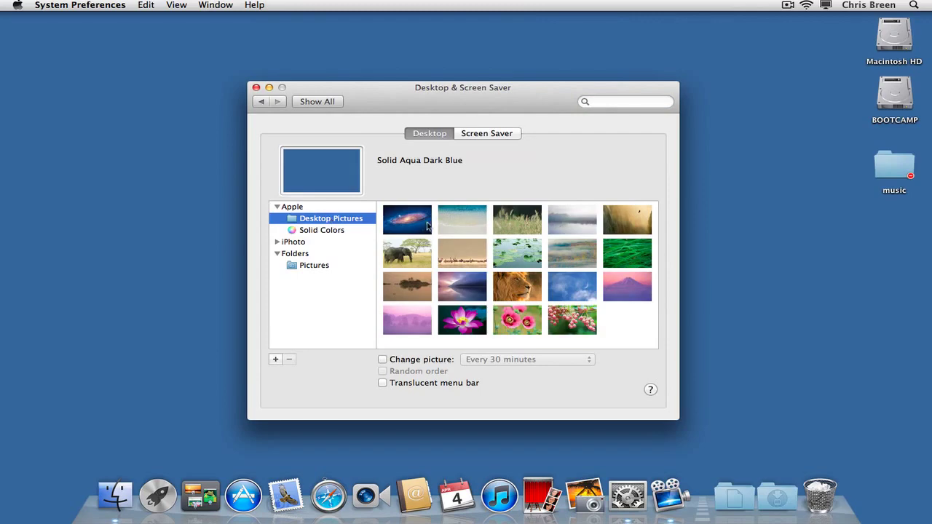
{"action": "left_click", "coordinate": [454, 225]}
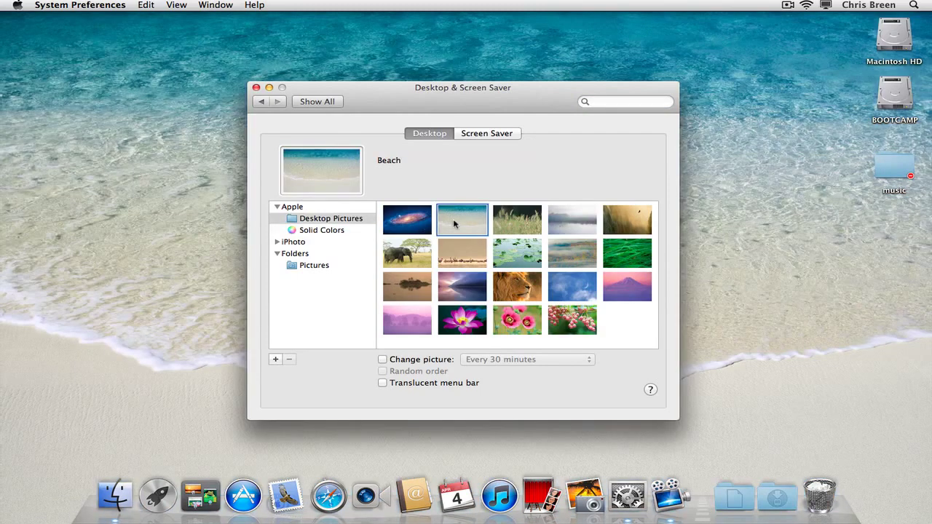
Add a third desktop space in Mission Control and switch to Desktop 3
{"action": "key", "text": "ctrl+Up"}
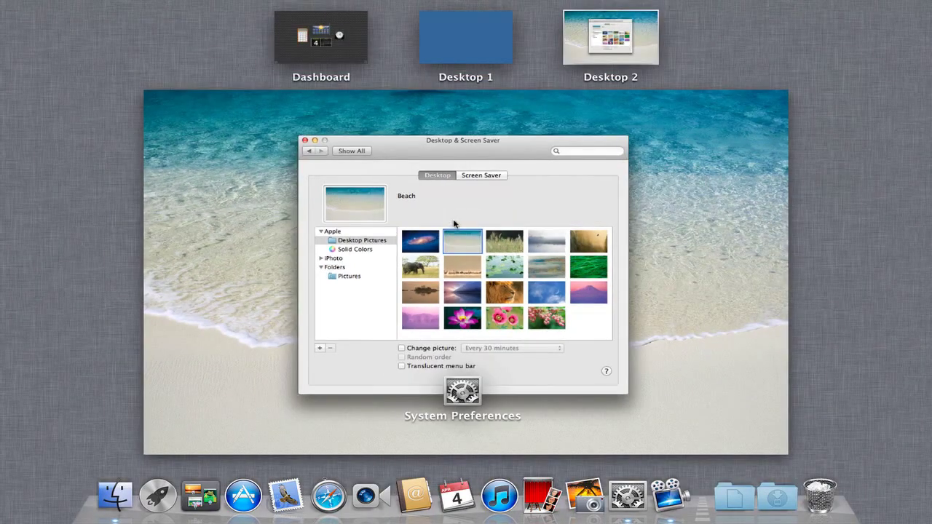
{"action": "left_click", "coordinate": [919, 46]}
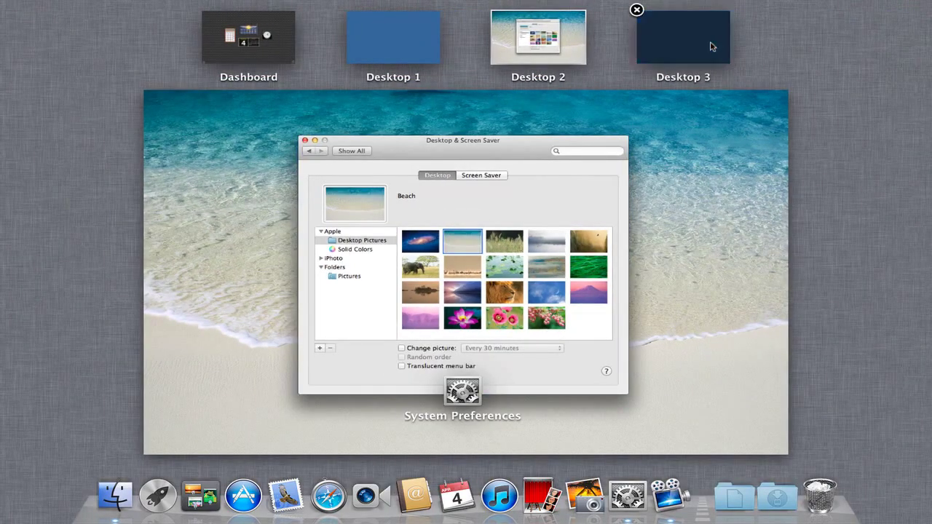
{"action": "left_click", "coordinate": [712, 46]}
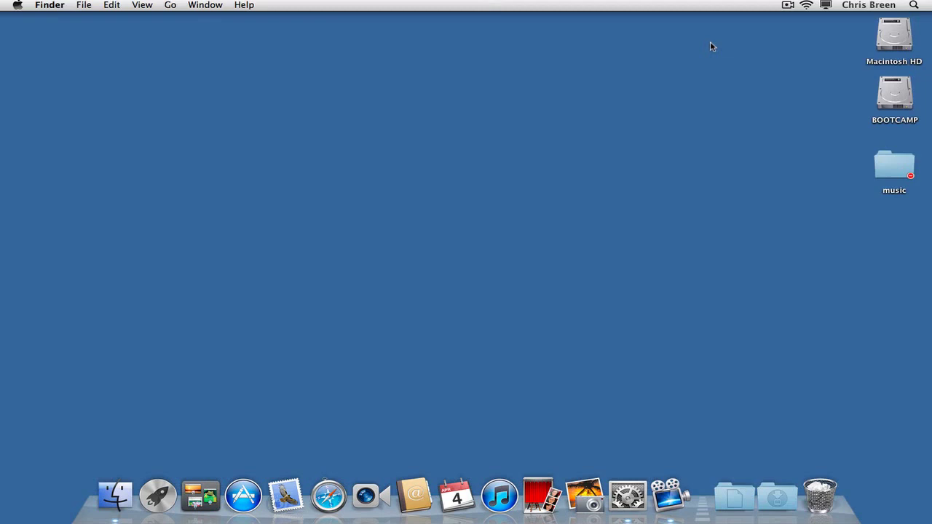
Return to Desktop 2 and move its Desktop & Screen Saver window over to Desktop 3
{"action": "key", "text": "ctrl+Up"}
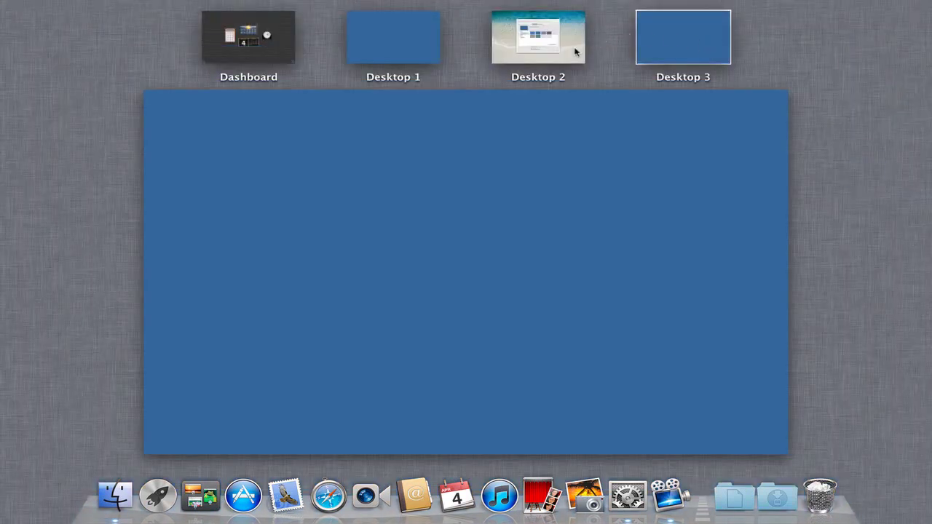
{"action": "left_click", "coordinate": [575, 52]}
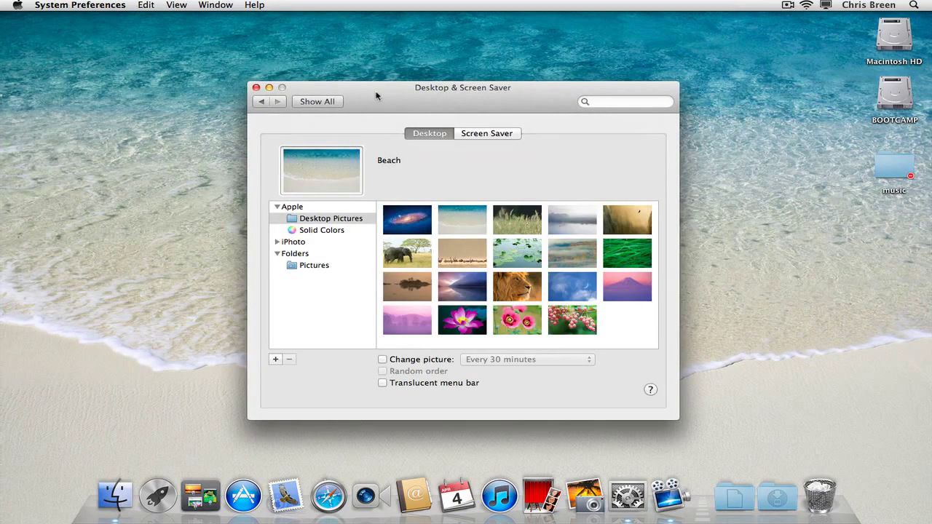
{"action": "mouse_move", "coordinate": [376, 95]}
{"action": "left_mouse_down"}
{"action": "mouse_move", "coordinate": [545, 87]}
{"action": "mouse_move", "coordinate": [931, 106]}
{"action": "mouse_move", "coordinate": [726, 90]}
{"action": "mouse_move", "coordinate": [472, 95]}
{"action": "mouse_move", "coordinate": [388, 86]}
{"action": "left_mouse_up"}
{"action": "left_click", "coordinate": [878, 242]}
{"action": "key", "text": "ctrl+Up"}
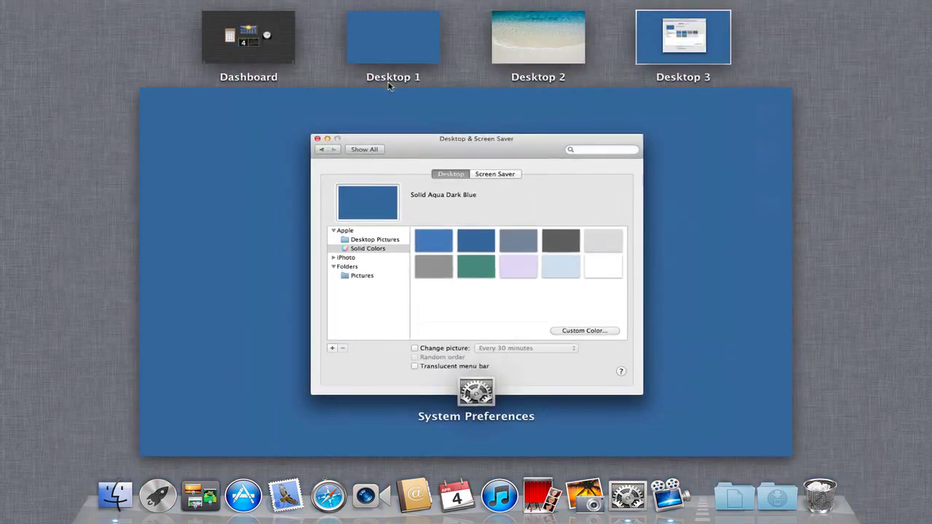
Set the background of Desktop 3 to the Bristle Grass picture from Apple's Desktop Pictures
{"action": "key", "text": "ctrl+Up"}
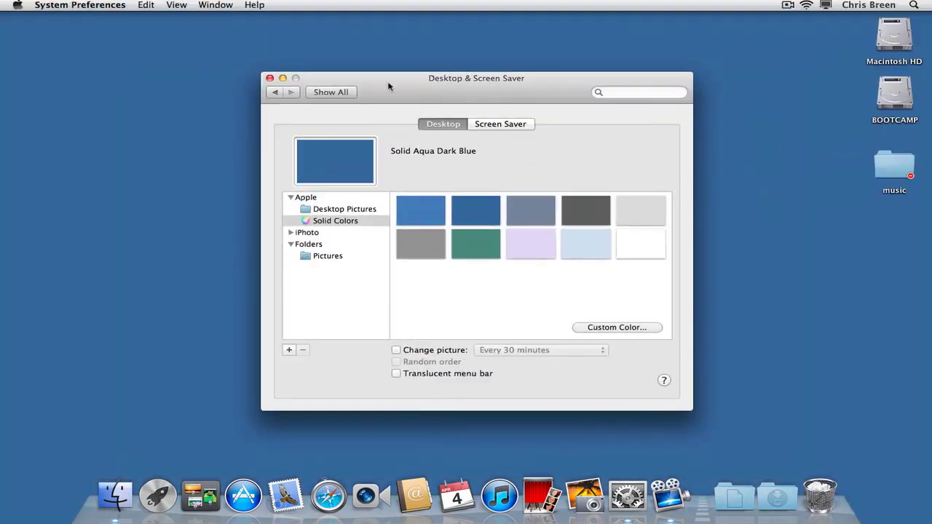
{"action": "left_click", "coordinate": [343, 209]}
{"action": "left_click", "coordinate": [540, 210]}
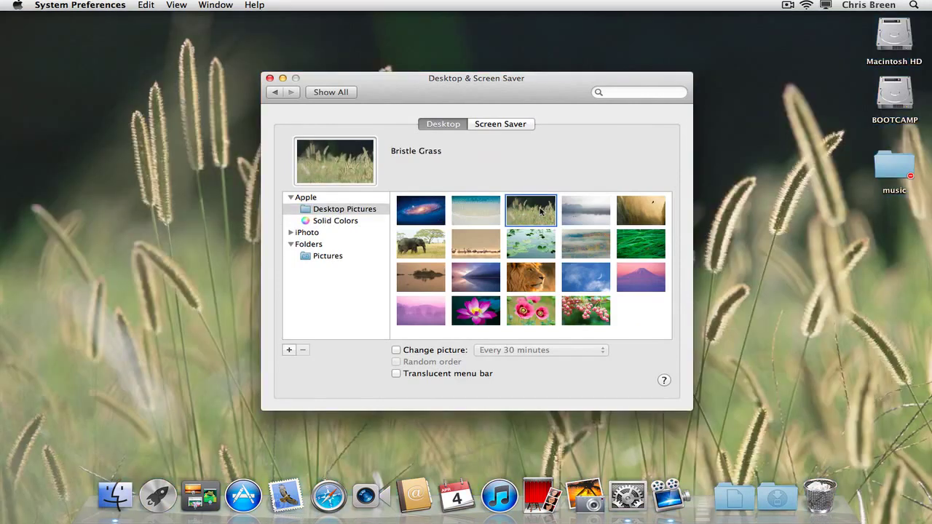
Review the spaces in Mission Control and move back and forth between Desktop 3 and Desktop 1
{"action": "key", "text": "ctrl+Up"}
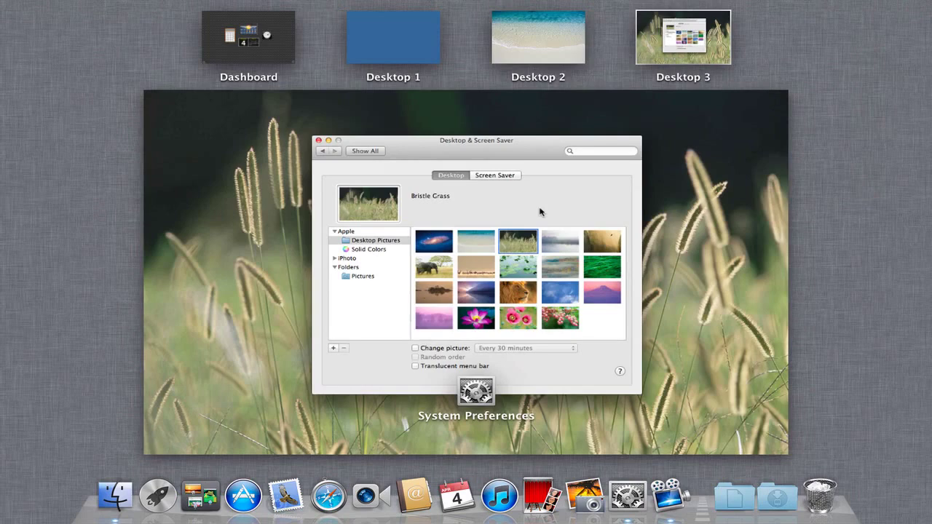
{"action": "left_click", "coordinate": [541, 212]}
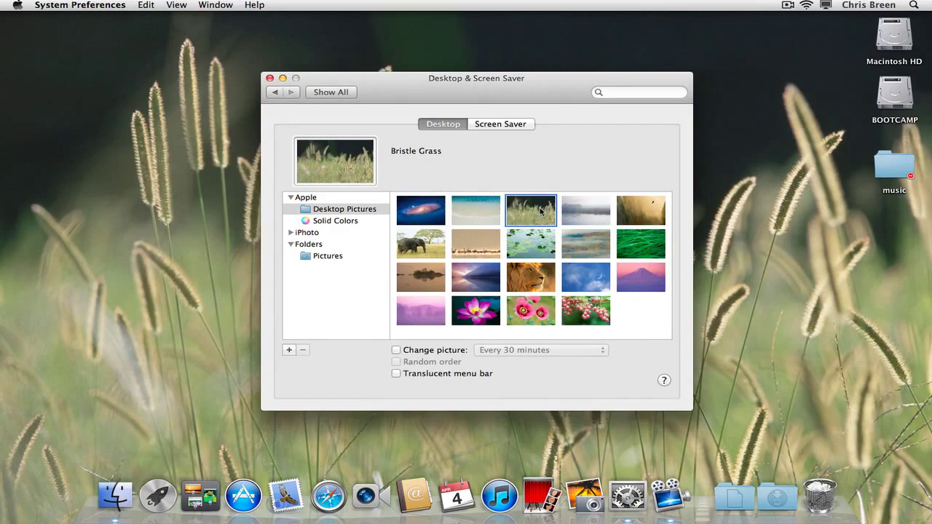
{"action": "key", "text": "ctrl+Left"}
{"action": "key", "text": "ctrl+Left"}
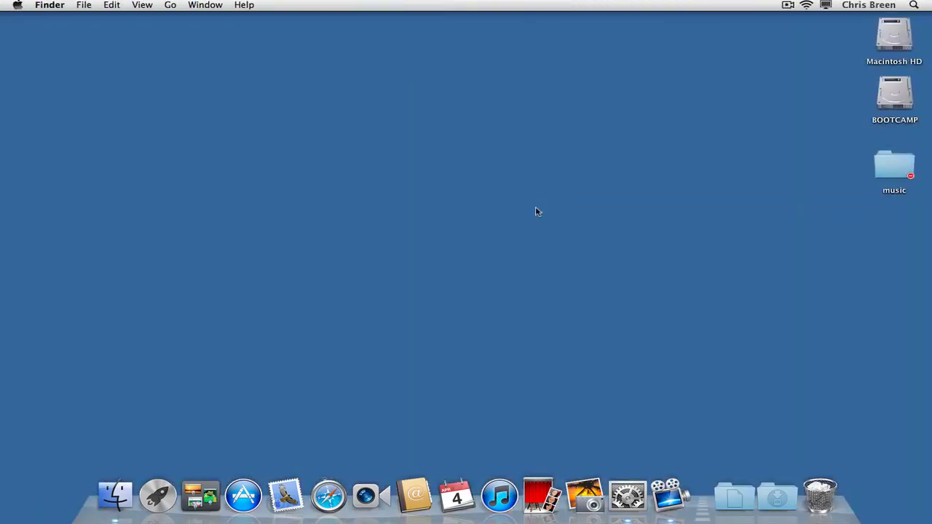
{"action": "key", "text": "ctrl+Right"}
{"action": "key", "text": "ctrl+Right"}
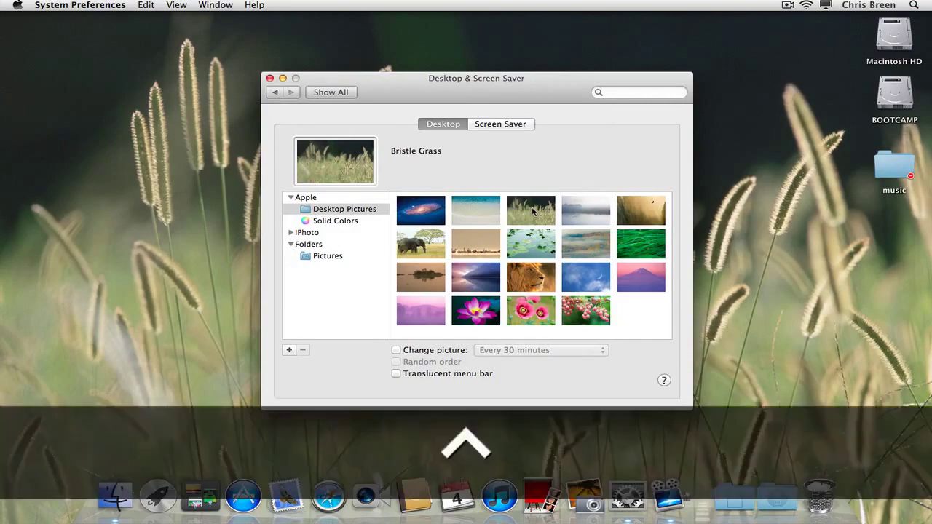
{"action": "key", "text": "ctrl+Left"}
{"action": "key", "text": "ctrl+Left"}
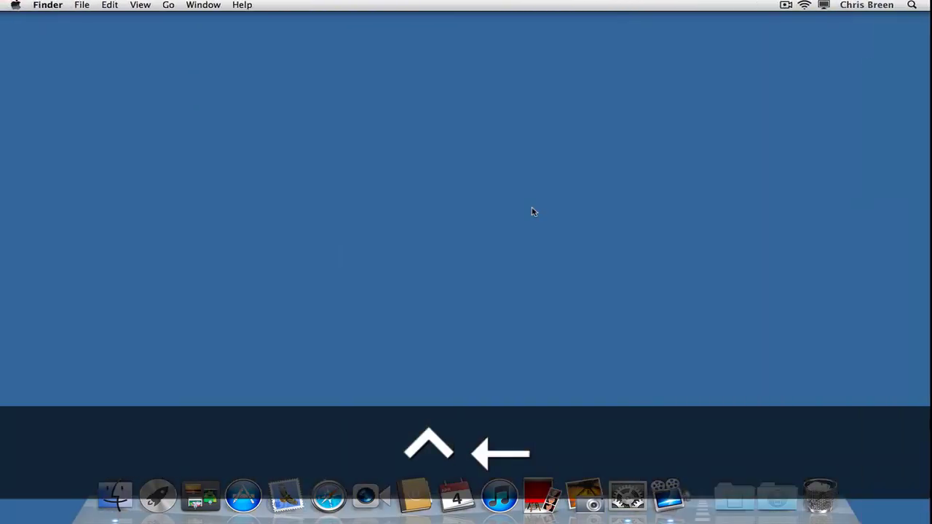
{"action": "key", "text": "ctrl+Right"}
{"action": "key", "text": "ctrl+Right"}
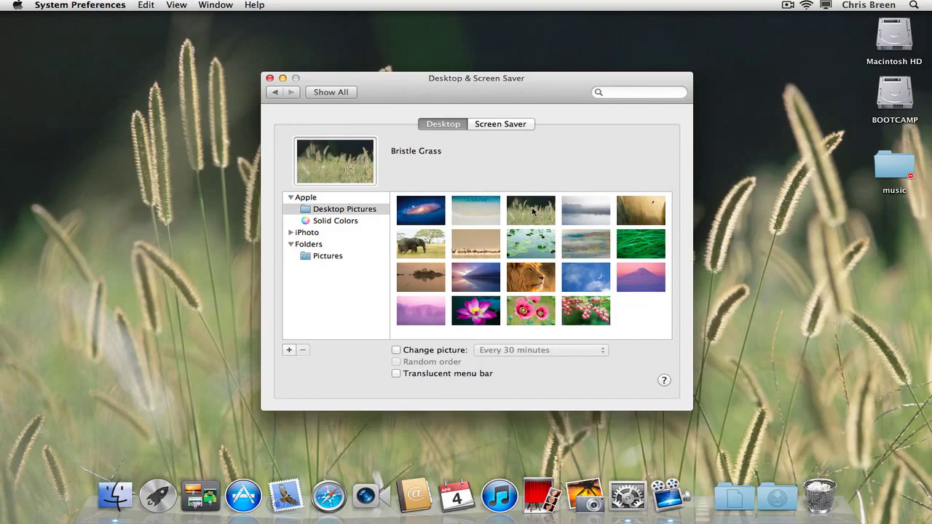
Switch to the beach-themed Desktop 2 and assign Address Book to this desktop
{"action": "key", "text": "ctrl+Left"}
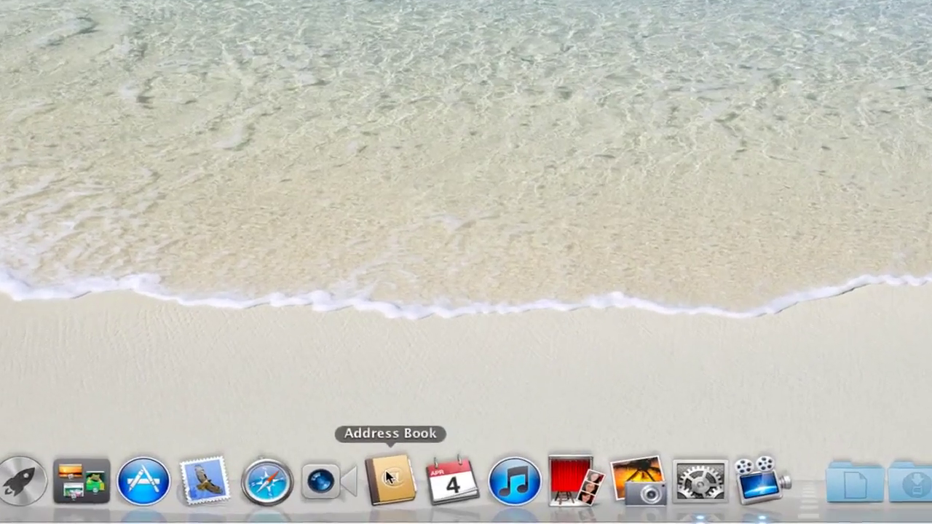
{"action": "right_click", "coordinate": [412, 493]}
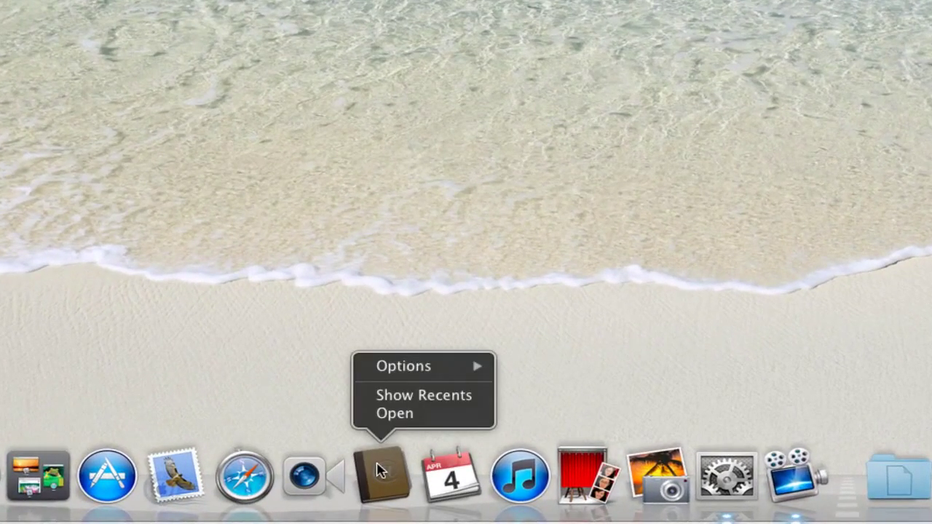
{"action": "mouse_move", "coordinate": [397, 375]}
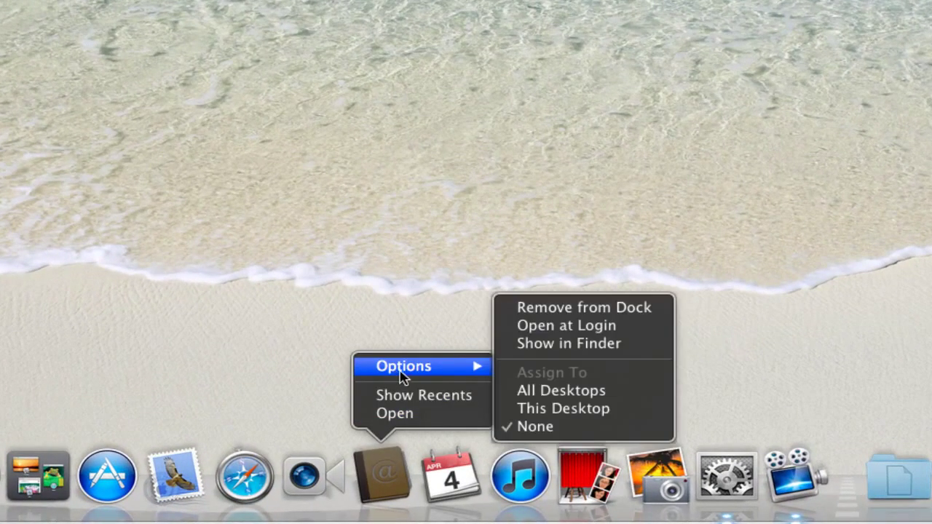
{"action": "left_click", "coordinate": [558, 411]}
Assign iCal to this desktop as well, so that it always opens on Desktop 2
{"action": "right_click", "coordinate": [452, 473]}
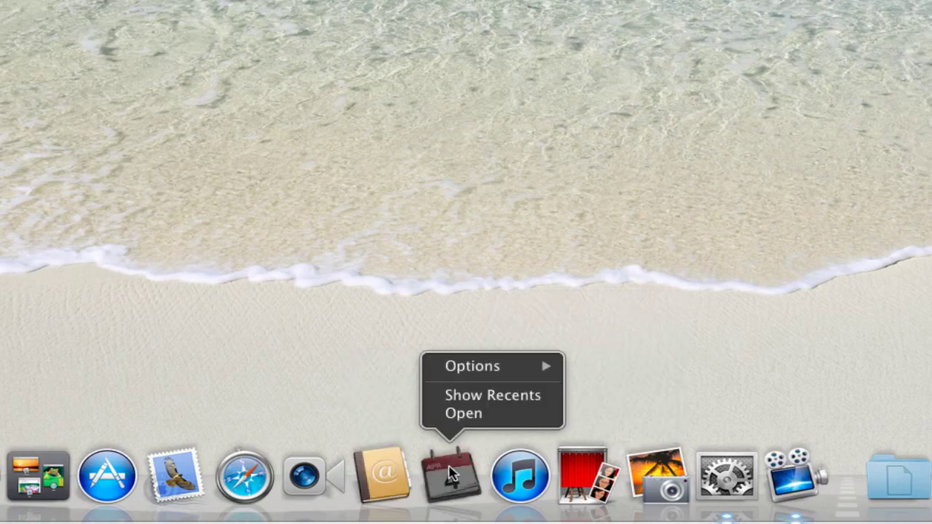
{"action": "mouse_move", "coordinate": [469, 370]}
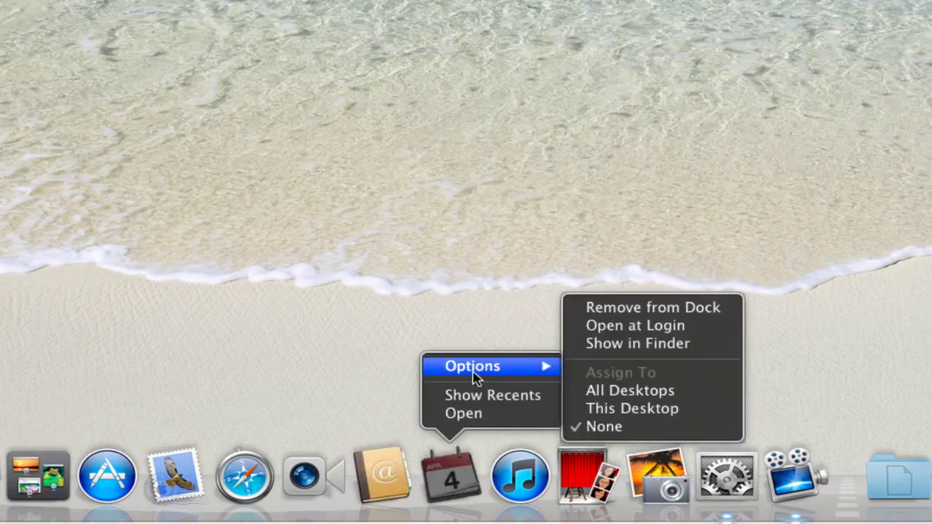
{"action": "left_click", "coordinate": [617, 409]}
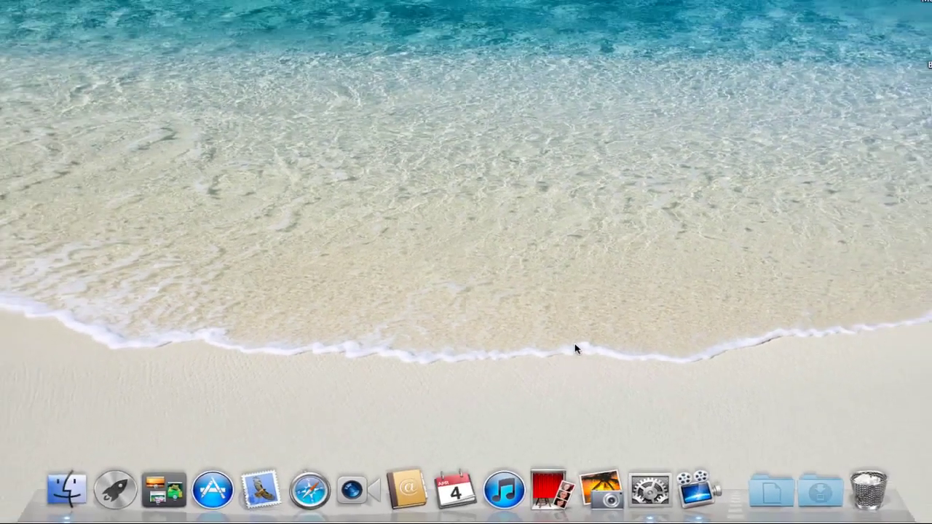
Switch to Desktop 1 and launch iCal from there to test its desktop assignment
{"action": "key", "text": "ctrl+Left"}
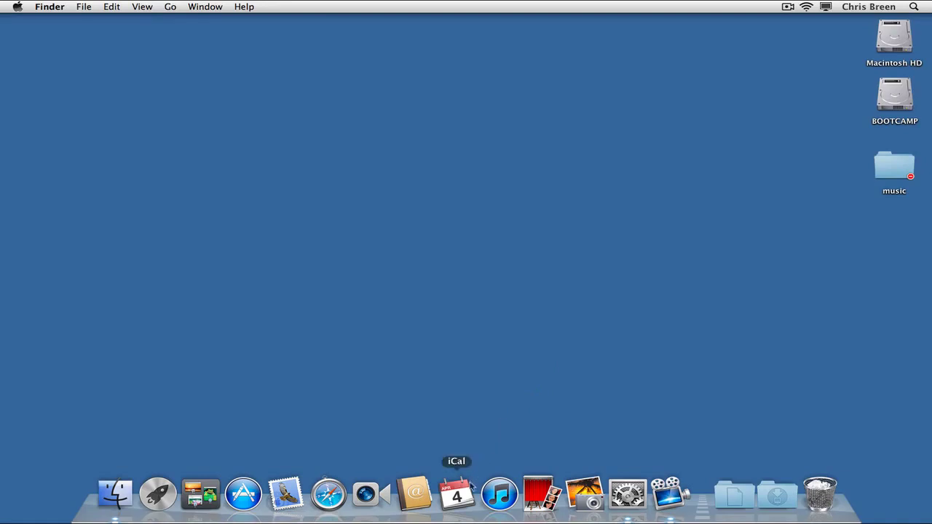
{"action": "left_click", "coordinate": [458, 494]}
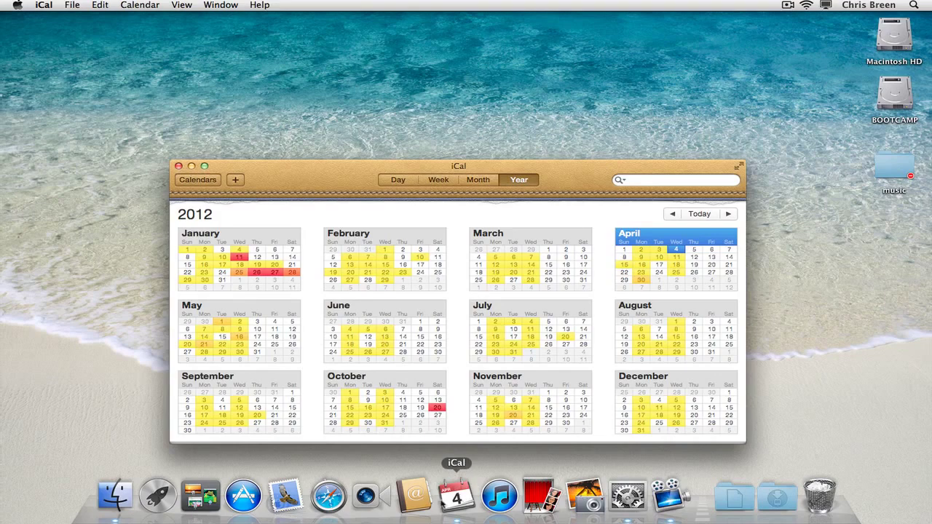
Switch to Safari on the beach-themed desktop and load macworld.com
{"action": "left_click", "coordinate": [328, 497]}
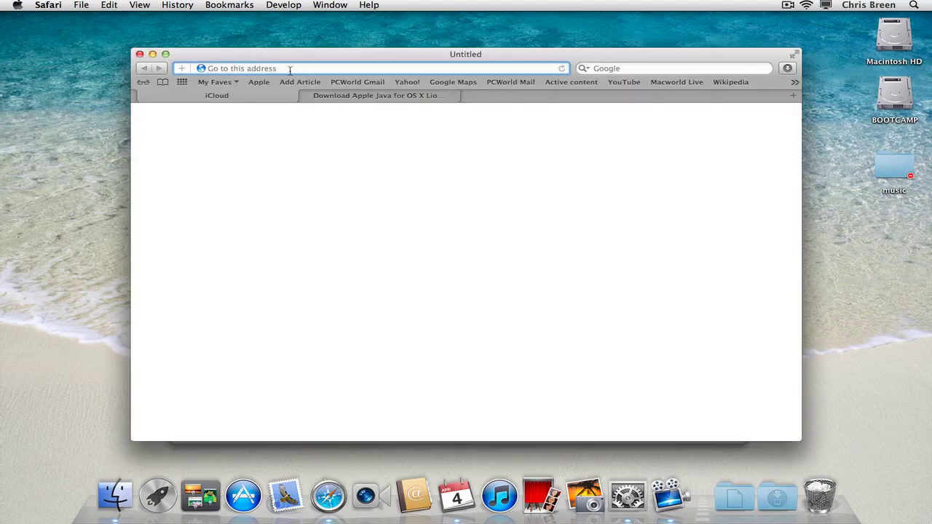
{"action": "type", "text": "macworld.com/"}
{"action": "key", "text": "Return"}
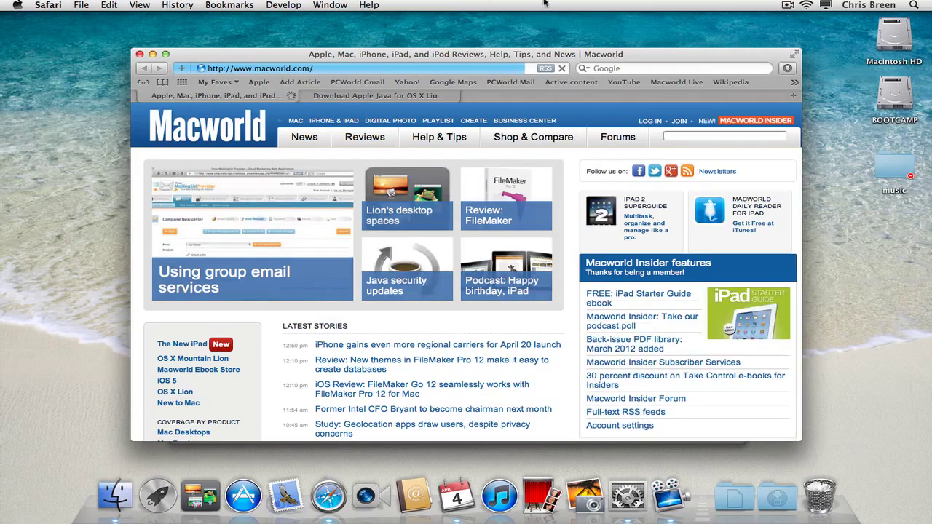
Make the Safari window full screen, and view its space in Mission Control before returning to it
{"action": "left_click", "coordinate": [796, 54]}
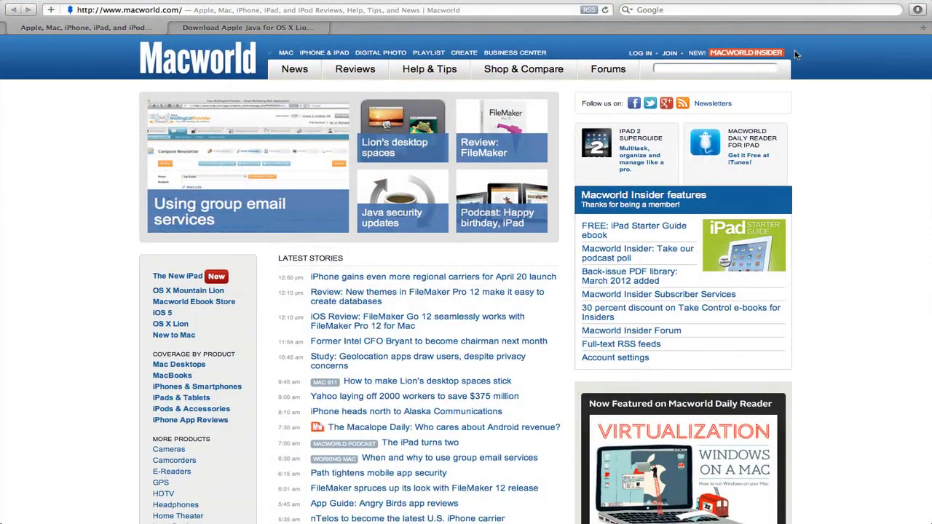
{"action": "key", "text": "ctrl+Up"}
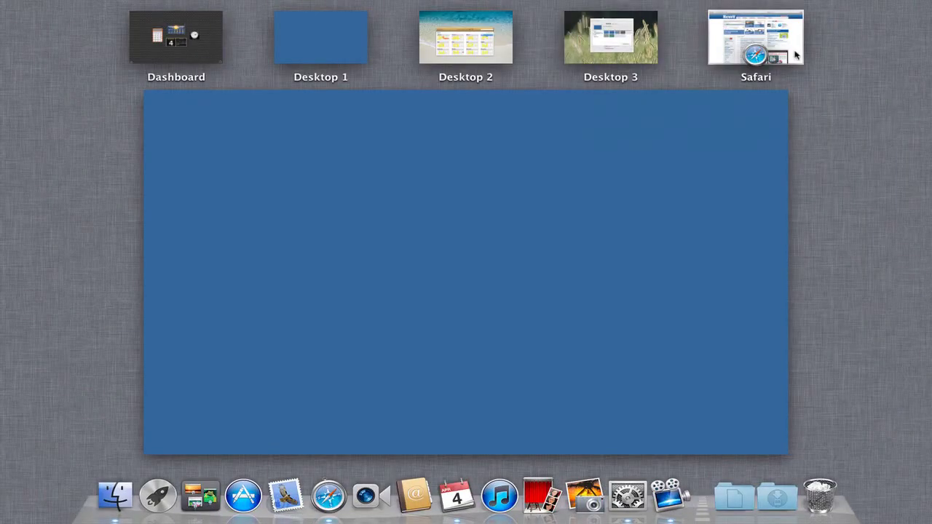
{"action": "left_click", "coordinate": [747, 24]}
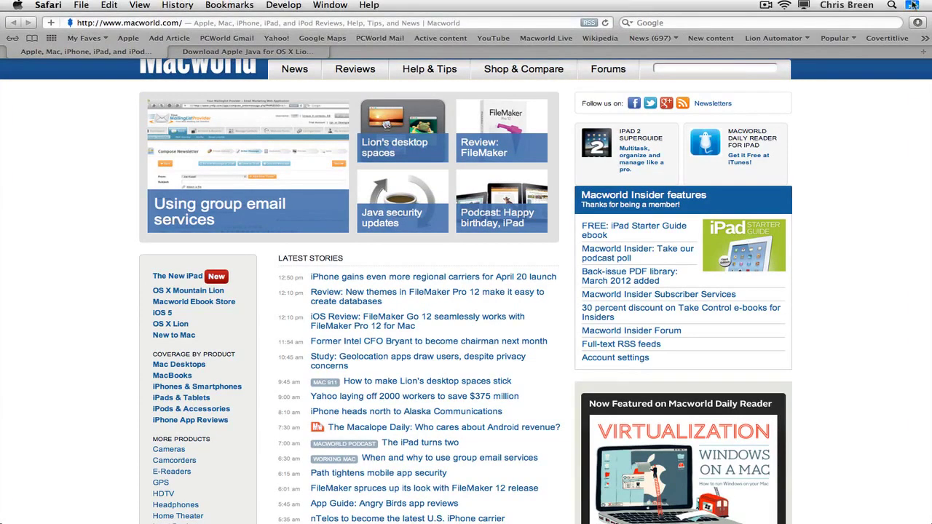
Take Safari out of full screen, and use Mission Control to move over to Desktop 1
{"action": "left_click", "coordinate": [914, 7]}
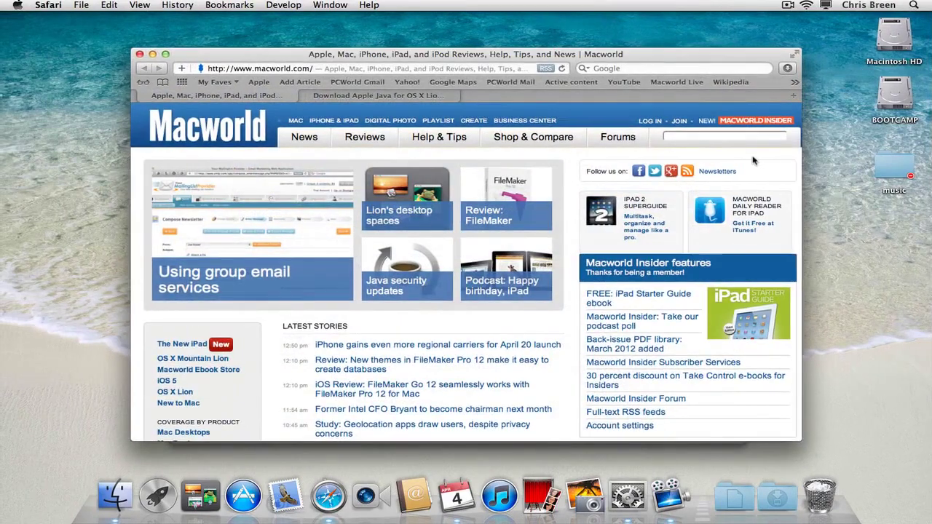
{"action": "key", "text": "ctrl+Up"}
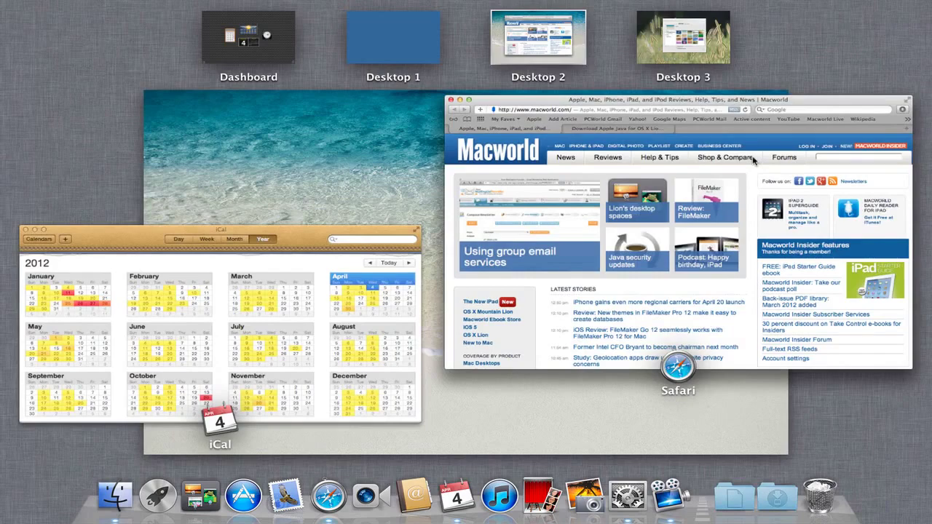
{"action": "key", "text": "ctrl+Left"}
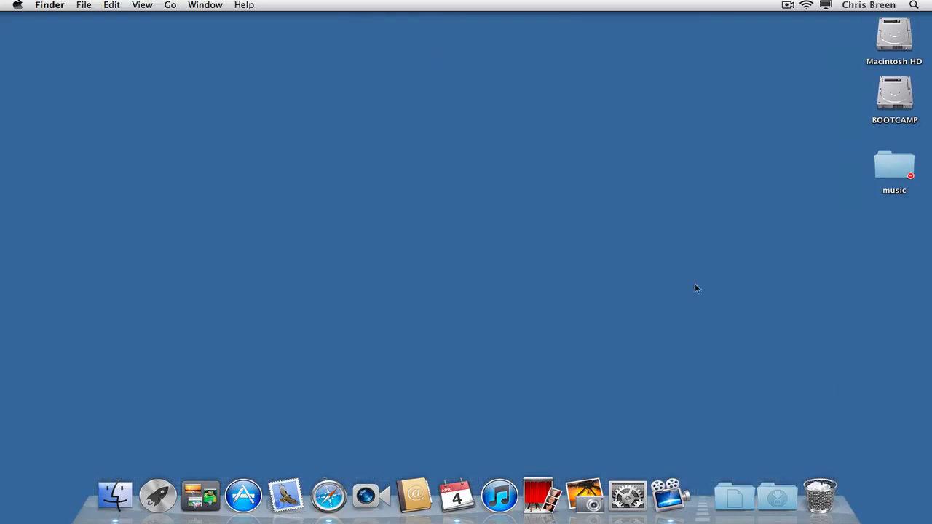
Make Safari full screen again, and switch from it to Desktop 1 and back using the application switcher
{"action": "left_click", "coordinate": [328, 498]}
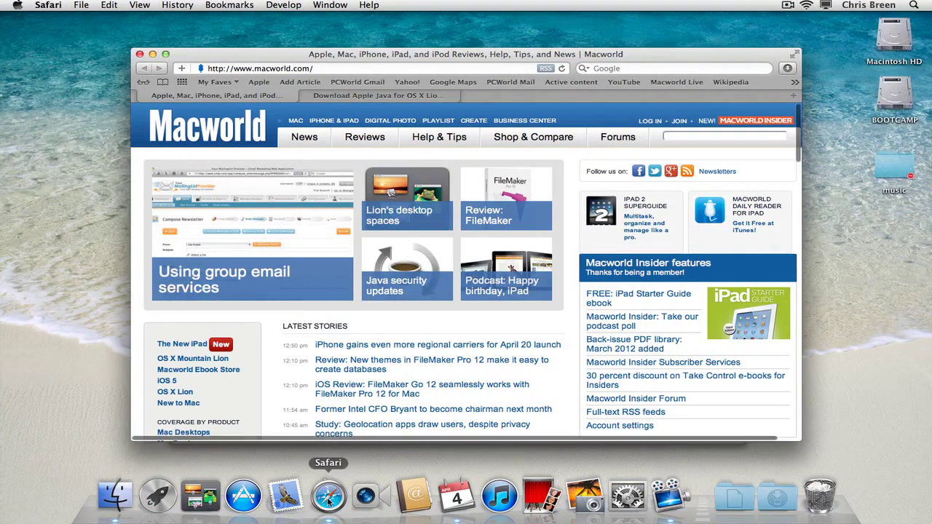
{"action": "left_click", "coordinate": [796, 55]}
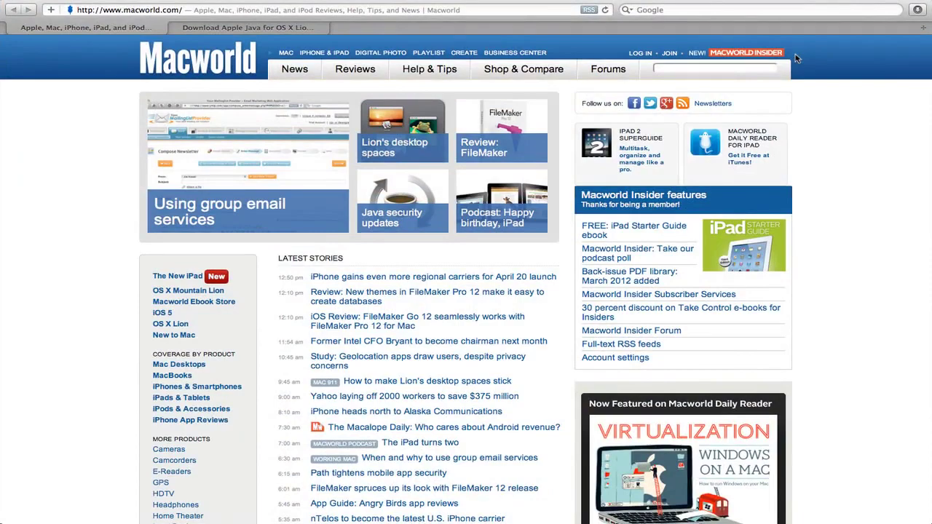
{"action": "key", "text": "ctrl+Left"}
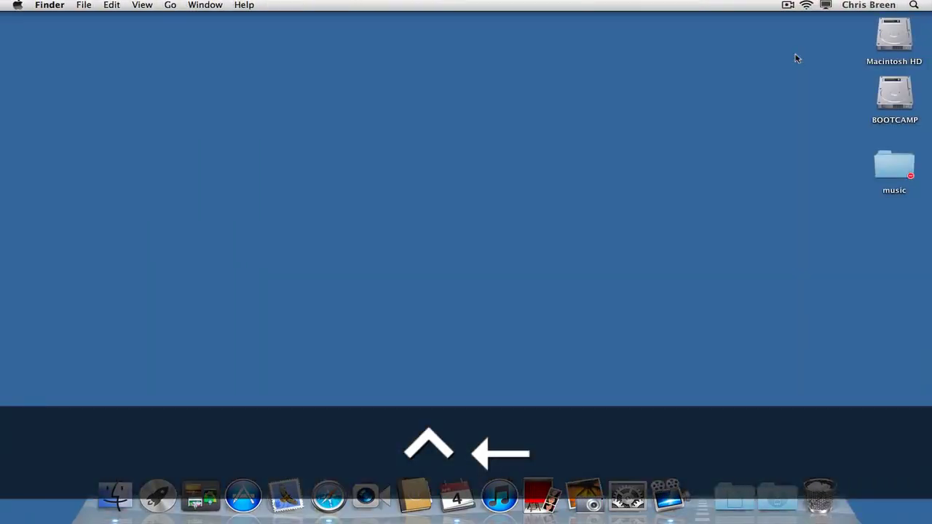
{"action": "key", "text": "super+Tab"}
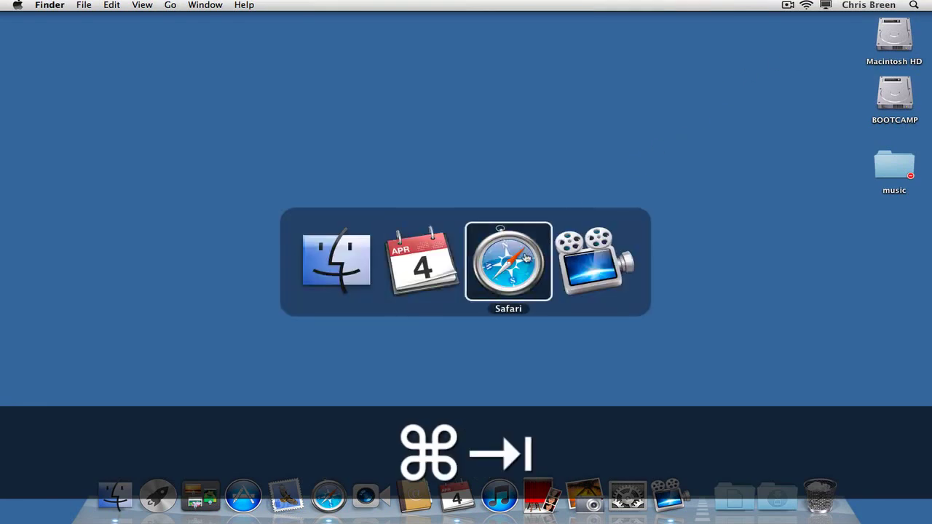
{"action": "left_click", "coordinate": [526, 257]}
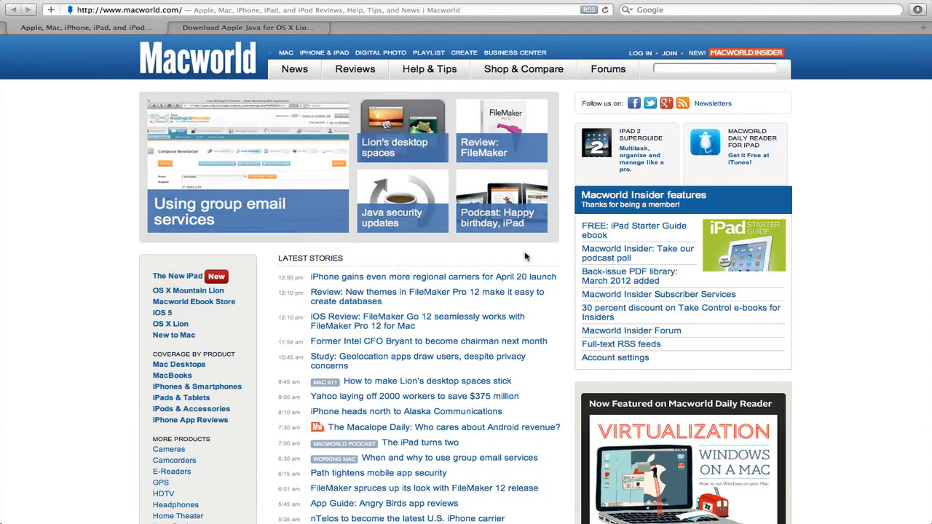
From Desktop 1, turn off automatic rearranging of spaces based on most recent use in the Mission Control preferences
{"action": "key", "text": "ctrl+Up"}
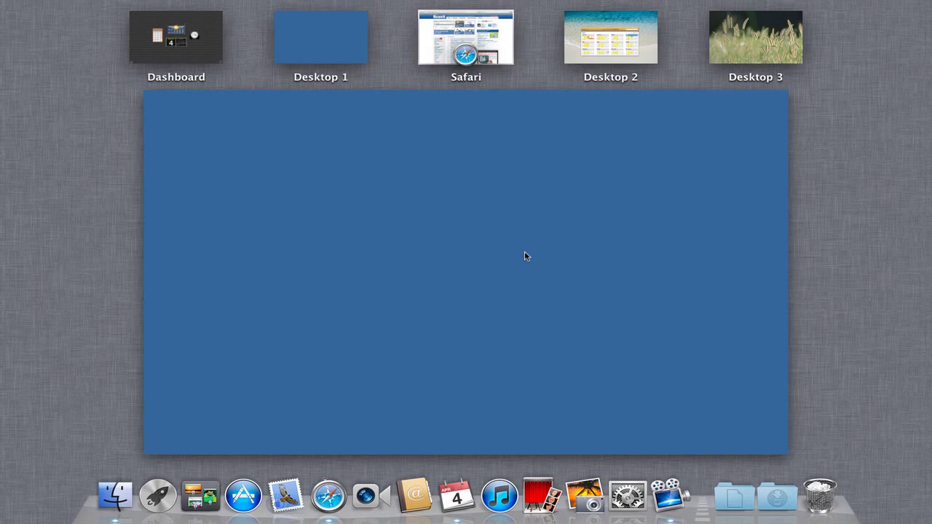
{"action": "left_click", "coordinate": [527, 255]}
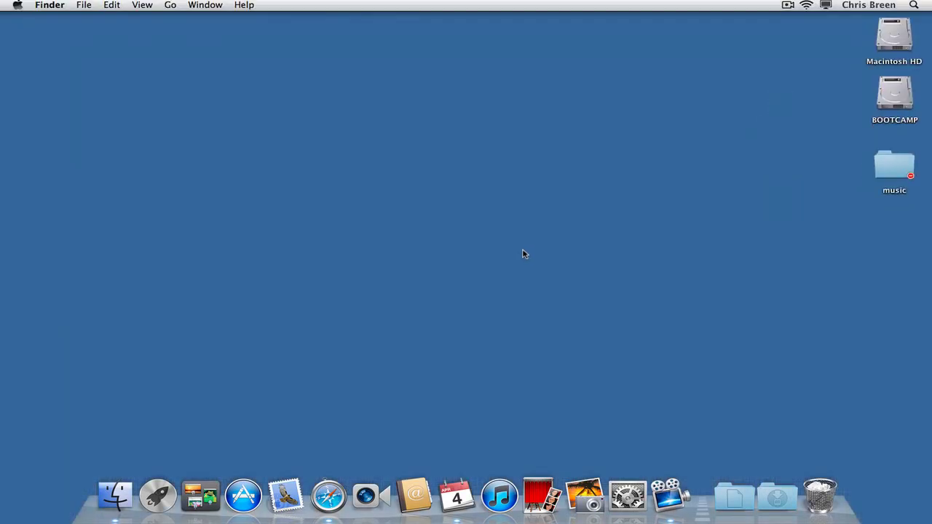
{"action": "left_click", "coordinate": [19, 4]}
{"action": "left_click", "coordinate": [44, 60]}
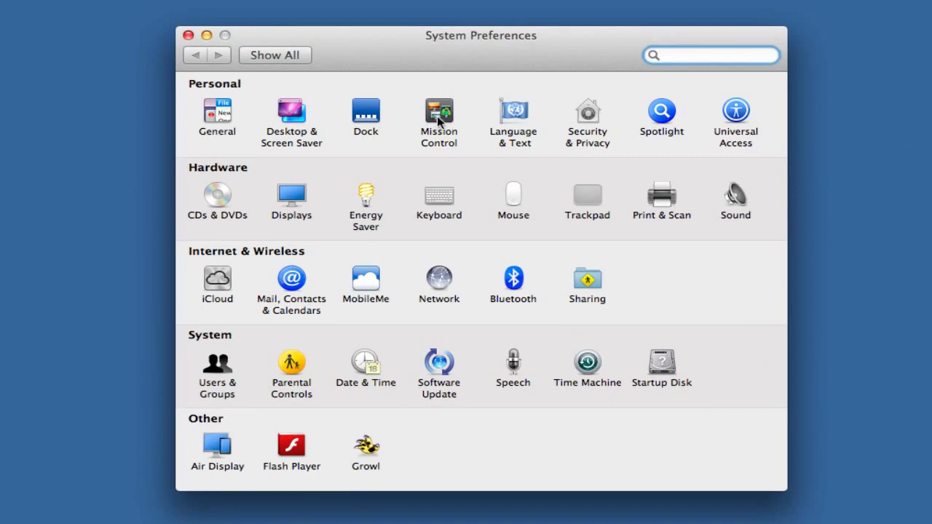
{"action": "left_click", "coordinate": [437, 116]}
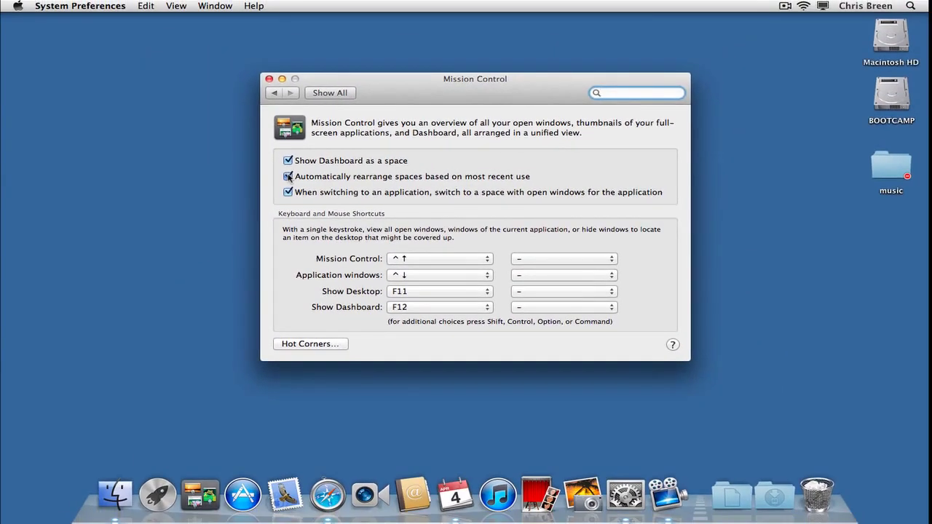
{"action": "left_click", "coordinate": [215, 174]}
Open the full-screen Safari space from Mission Control and return Safari to a regular window
{"action": "key", "text": "ctrl+Up"}
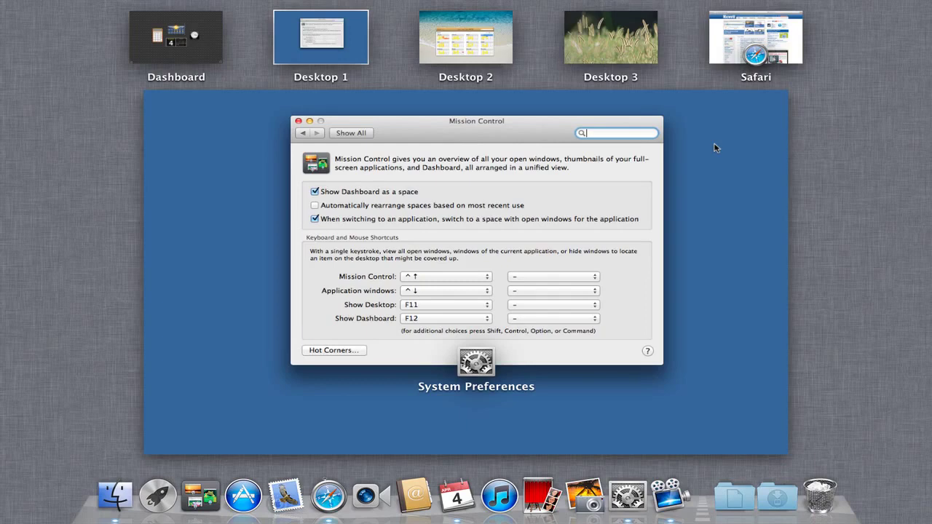
{"action": "left_click", "coordinate": [795, 53]}
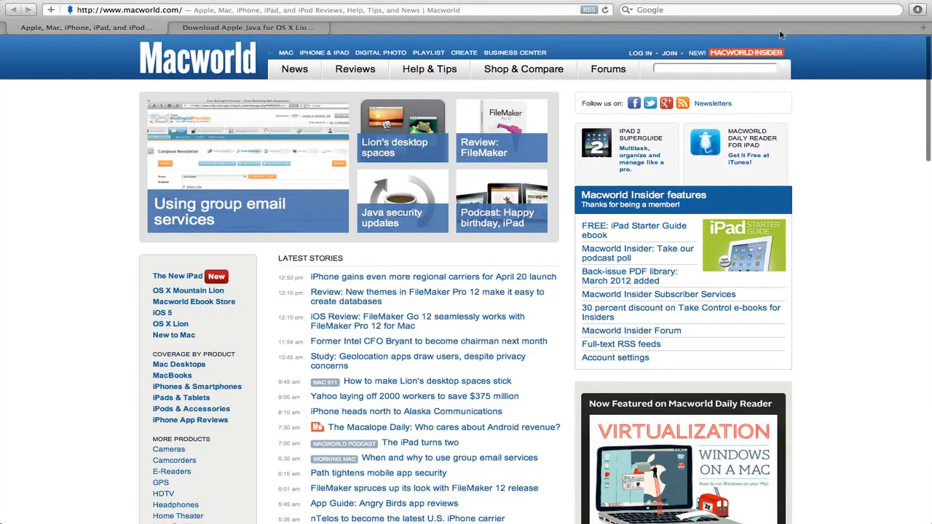
{"action": "left_click", "coordinate": [912, 6]}
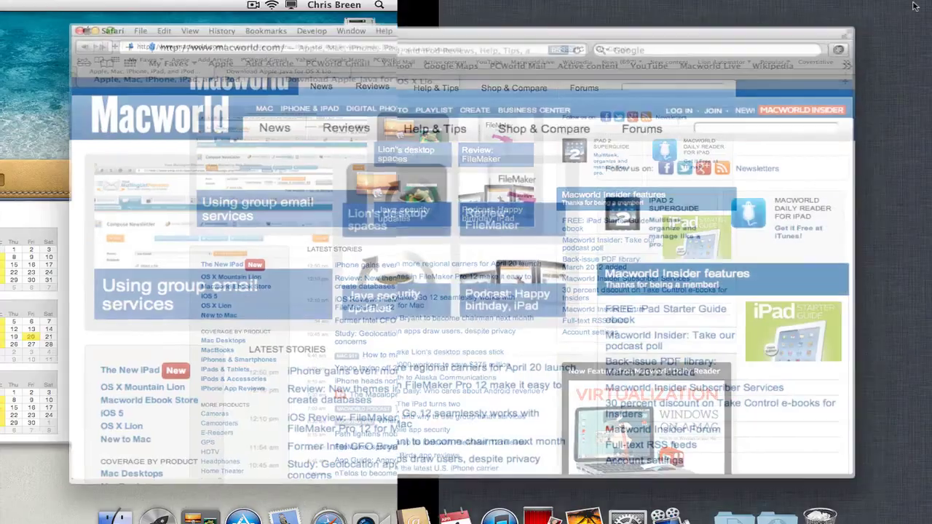
Remove Desktop 3 in Mission Control and go to Desktop 2
{"action": "key", "text": "ctrl+Up"}
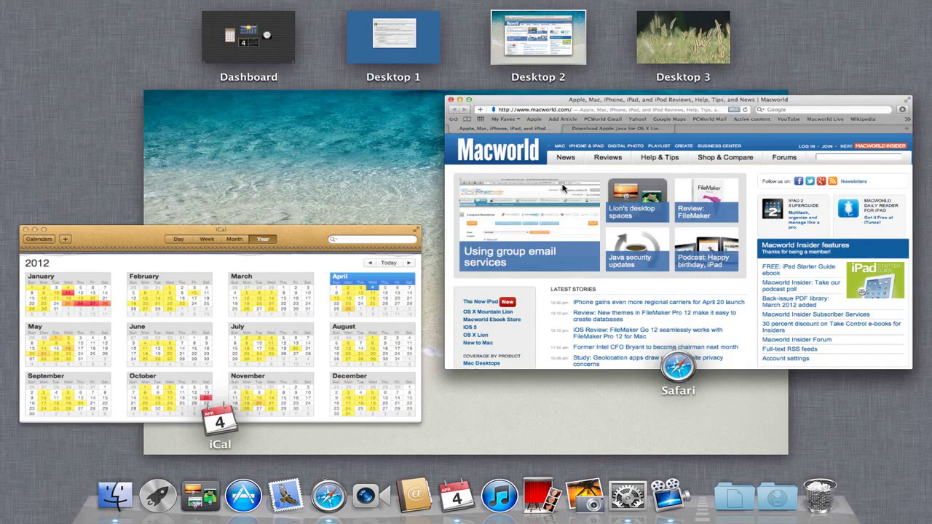
{"action": "mouse_move", "coordinate": [682, 31]}
{"action": "left_click", "coordinate": [636, 10]}
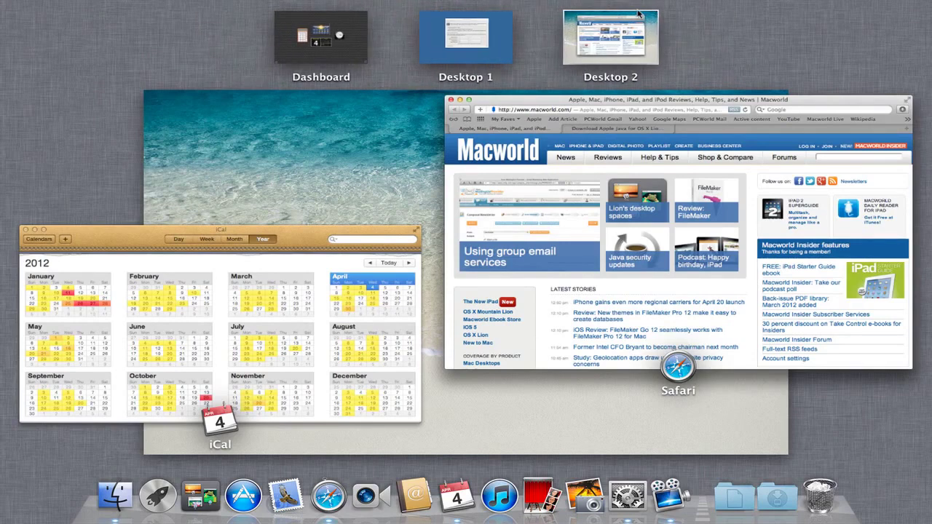
{"action": "left_click", "coordinate": [624, 29]}
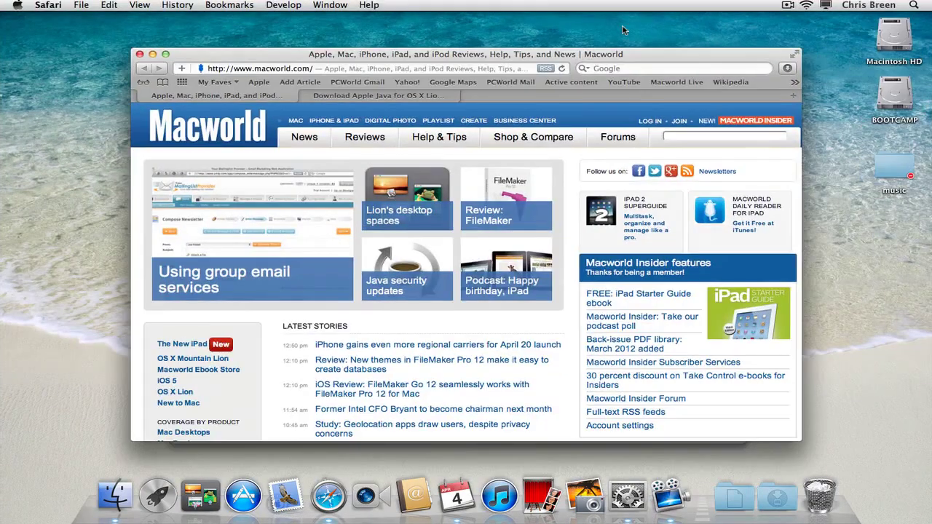
Remove Desktop 2 in Mission Control and go to the remaining desktop with Safari in front
{"action": "key", "text": "ctrl+Up"}
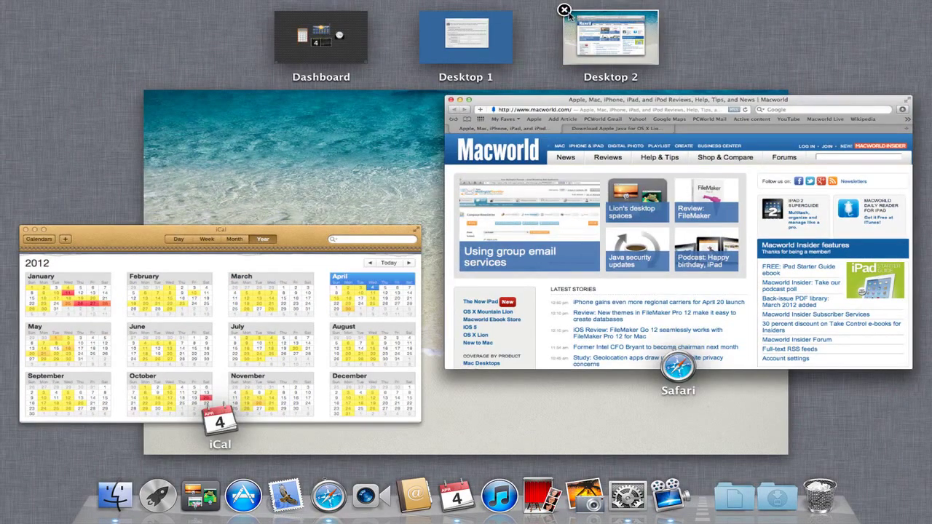
{"action": "left_click", "coordinate": [564, 10]}
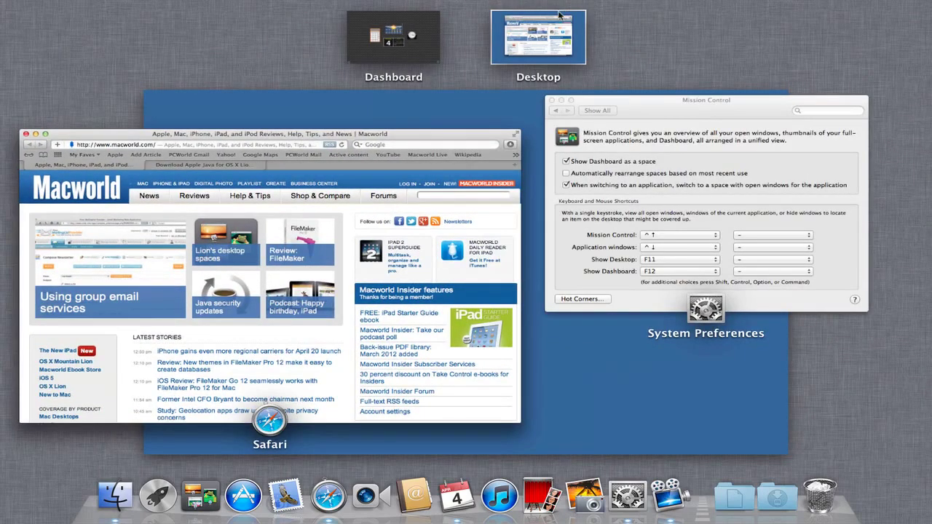
{"action": "left_click", "coordinate": [461, 107]}
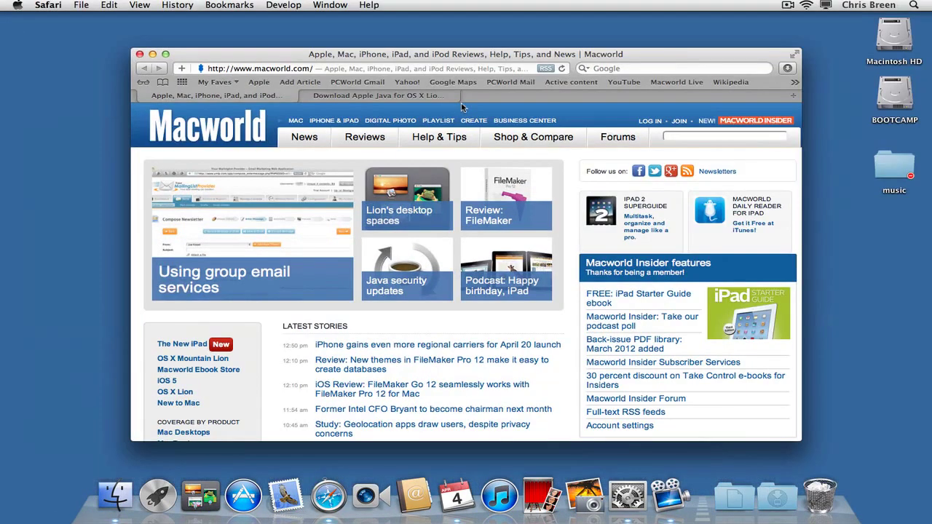